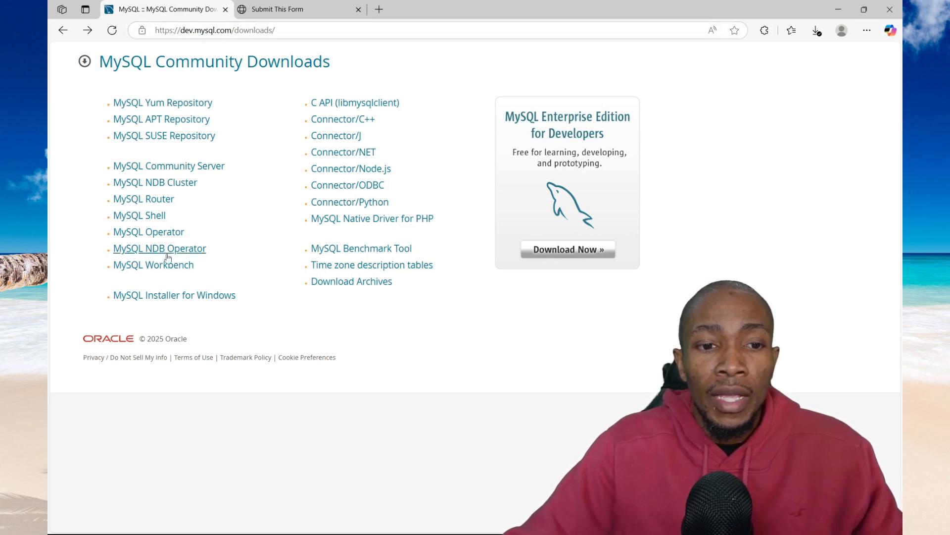
Open the MySQL Installer for Windows download page and keep version 8.0.42 with Microsoft Windows as the operating system
click(158, 296)
click(339, 263)
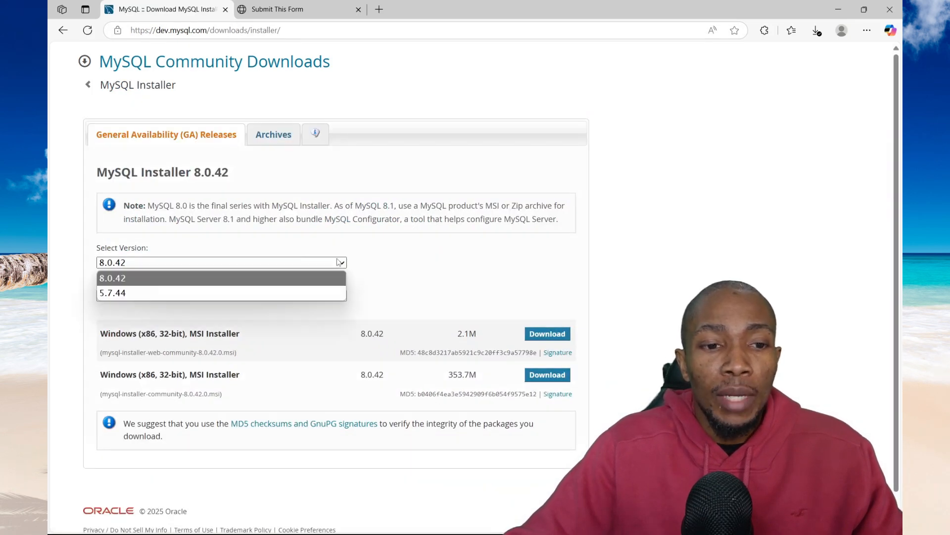
click(341, 263)
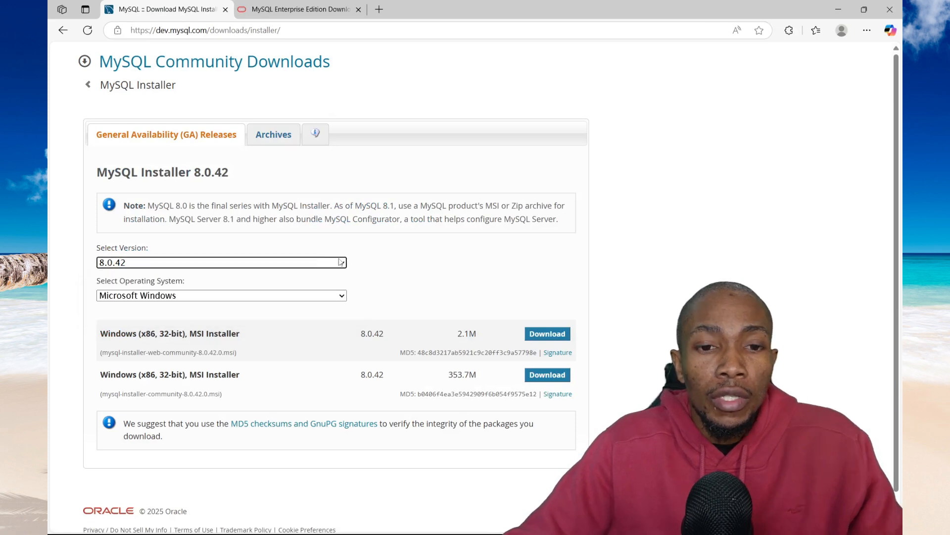
click(342, 296)
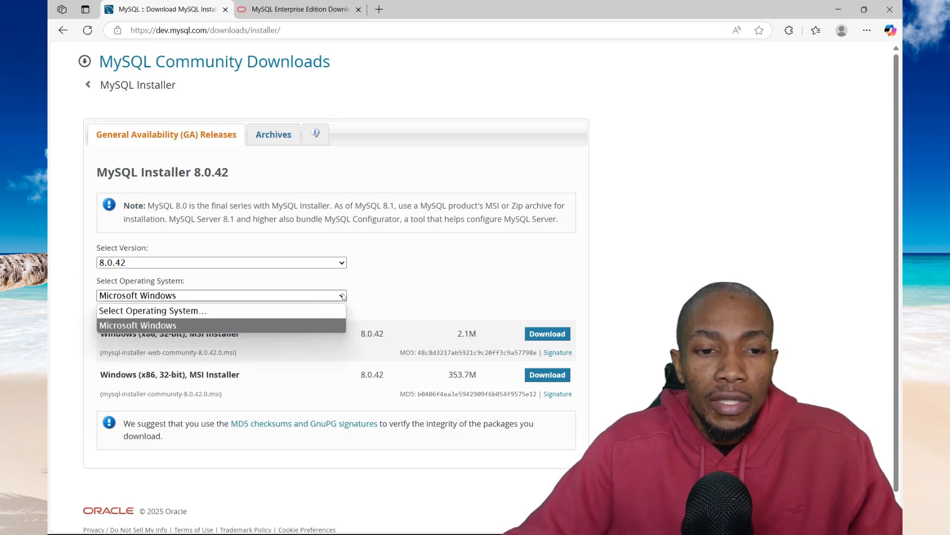
click(343, 296)
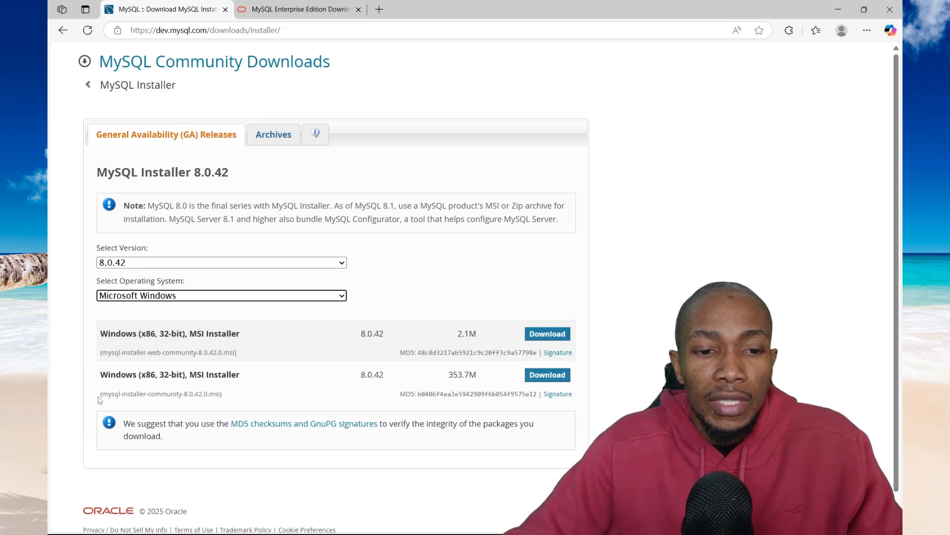
Download the mysql-installer-community-8.0.42.0.msi package without logging in or signing up for an Oracle account
drag(101, 394, 226, 400)
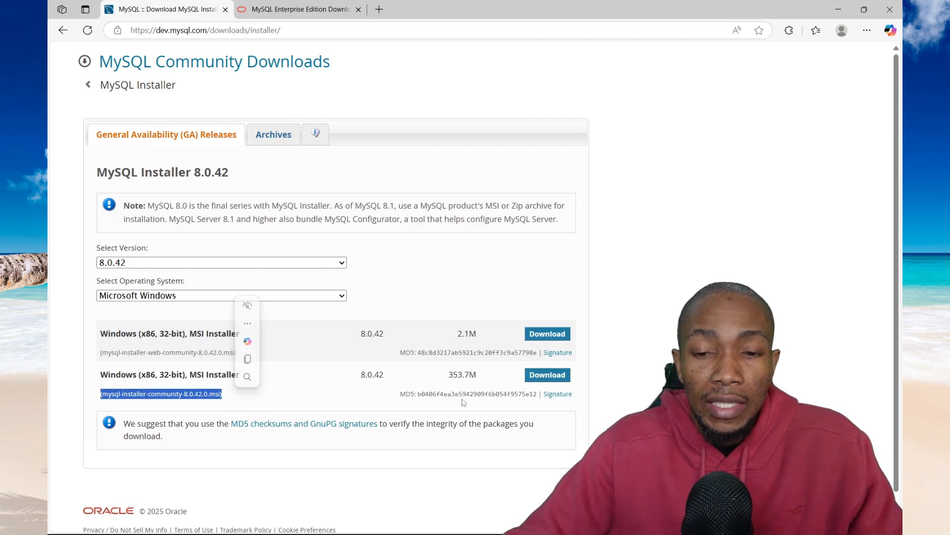
click(546, 378)
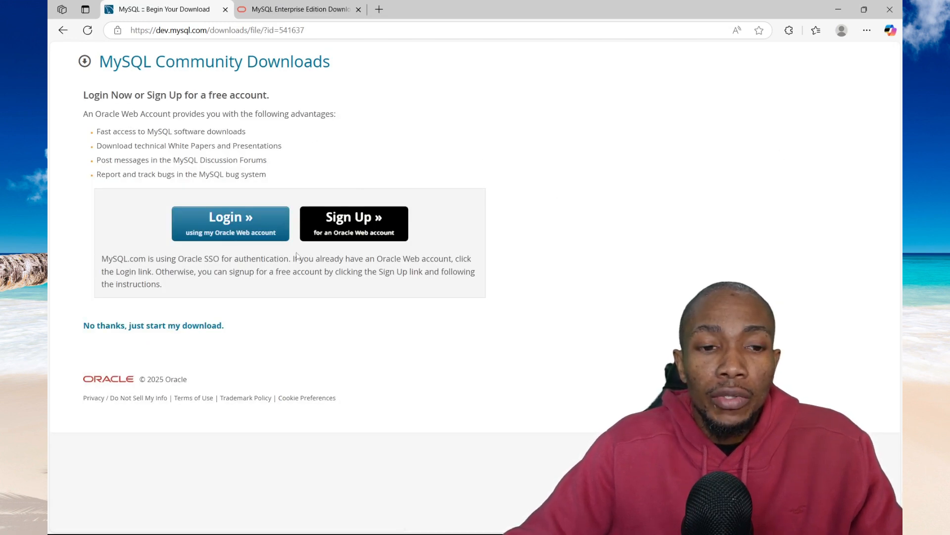
click(126, 327)
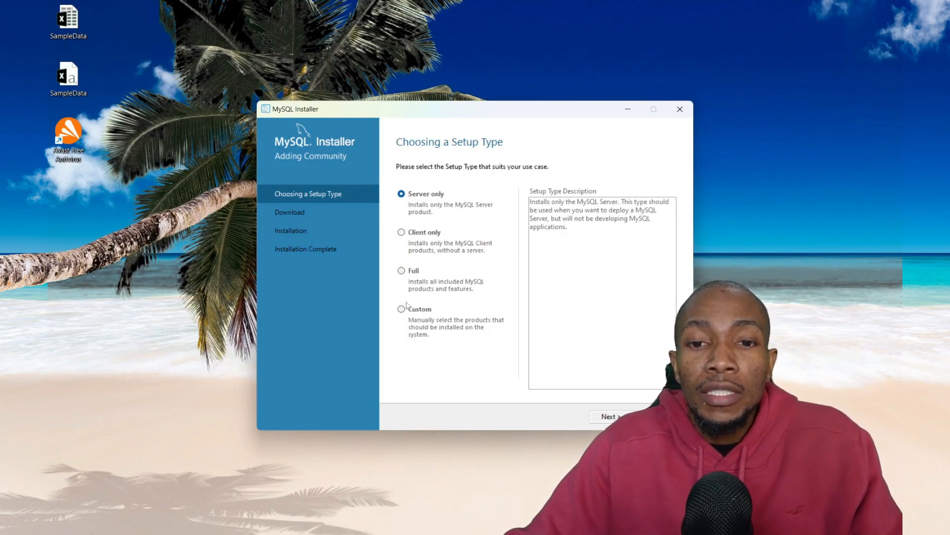
Choose the Custom setup type and add MySQL Server 8.0.42 - X64 to the products to be installed
click(406, 310)
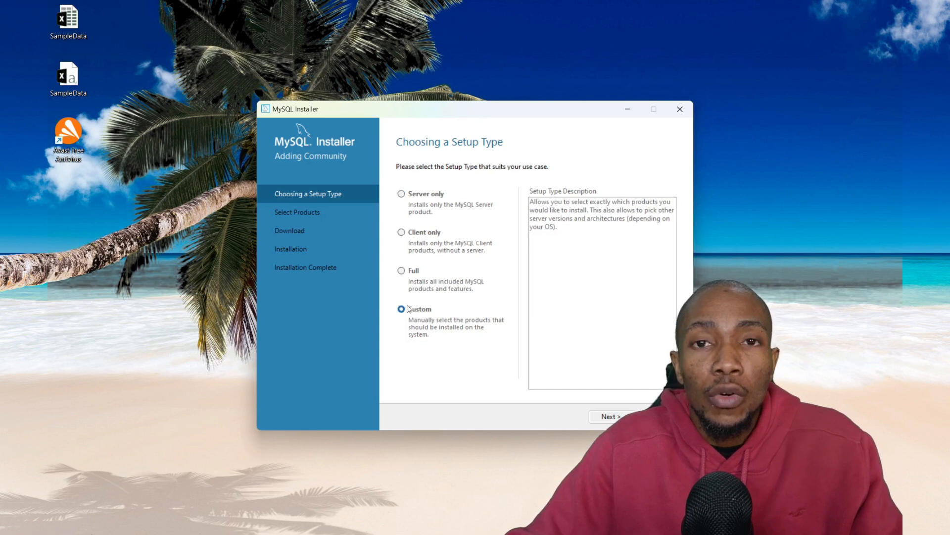
click(613, 417)
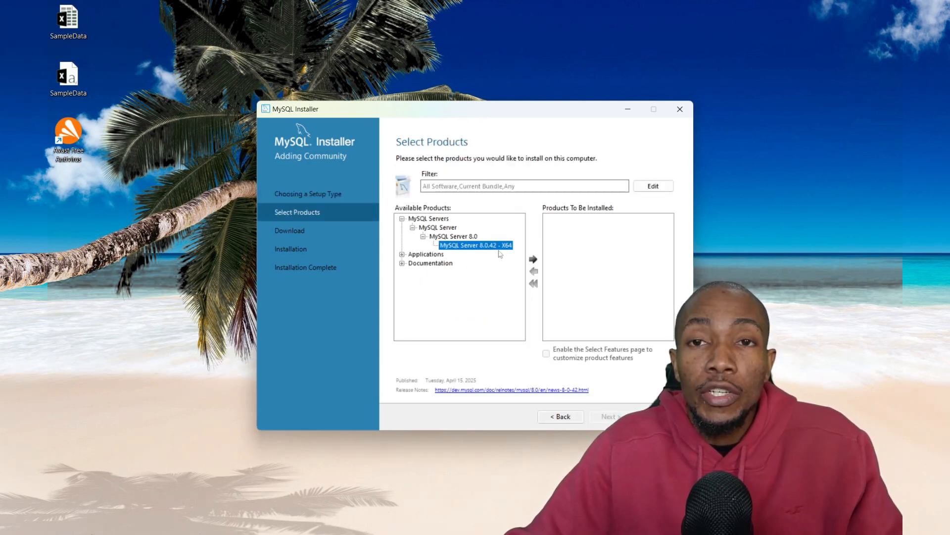
click(533, 259)
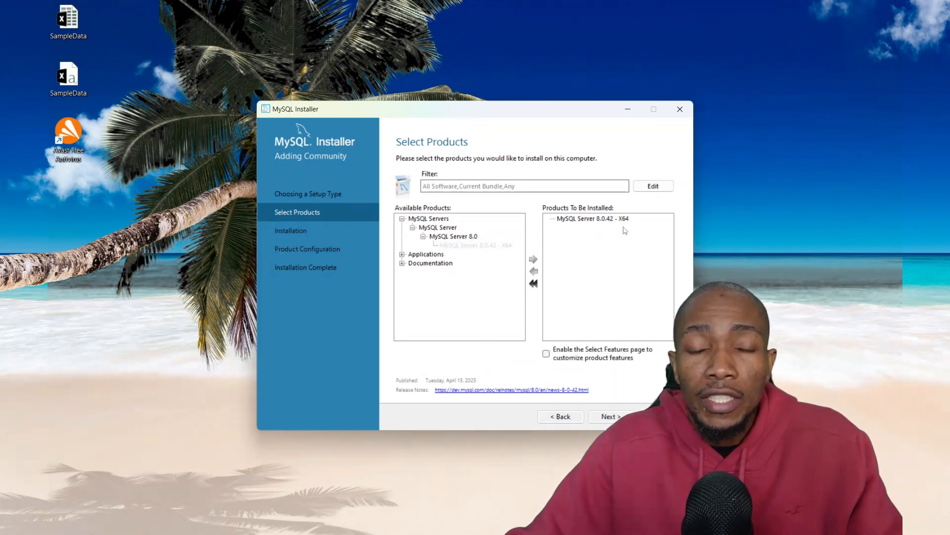
Add MySQL Workbench 8.0.42 - X64 from the Applications group to the products to be installed
click(402, 255)
click(411, 263)
click(423, 272)
click(456, 281)
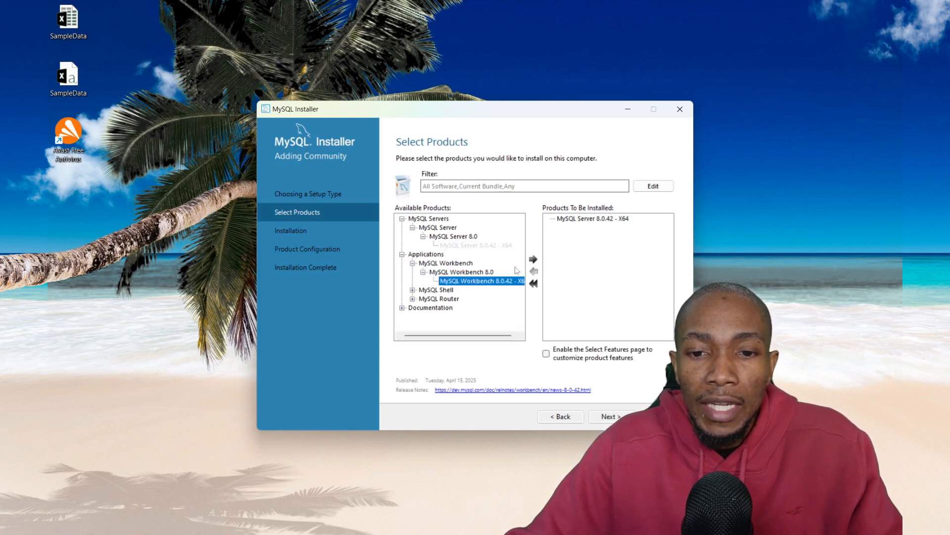
click(533, 259)
Add MySQL Shell 8.0.42 - X64 and MySQL Router 8.0.42 - X64 to the products to be installed
click(413, 289)
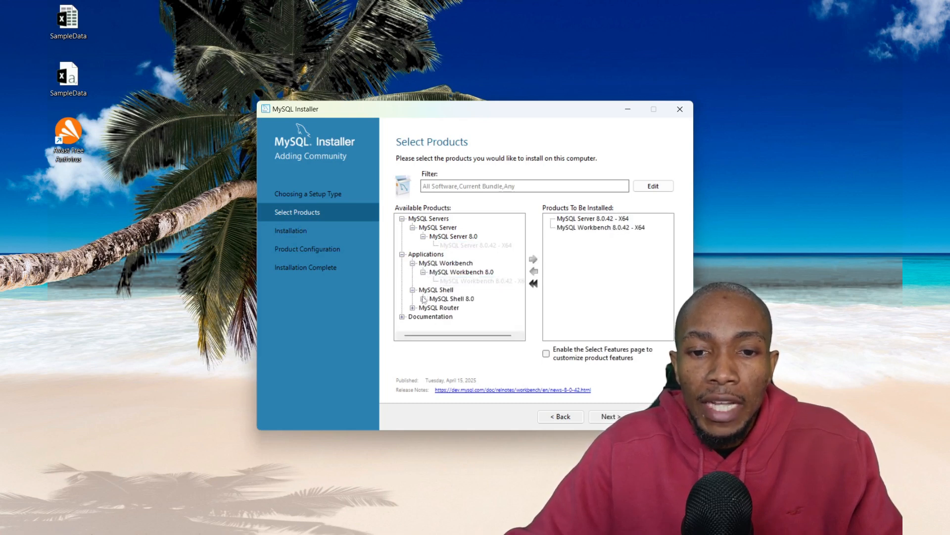
click(423, 299)
double_click(451, 308)
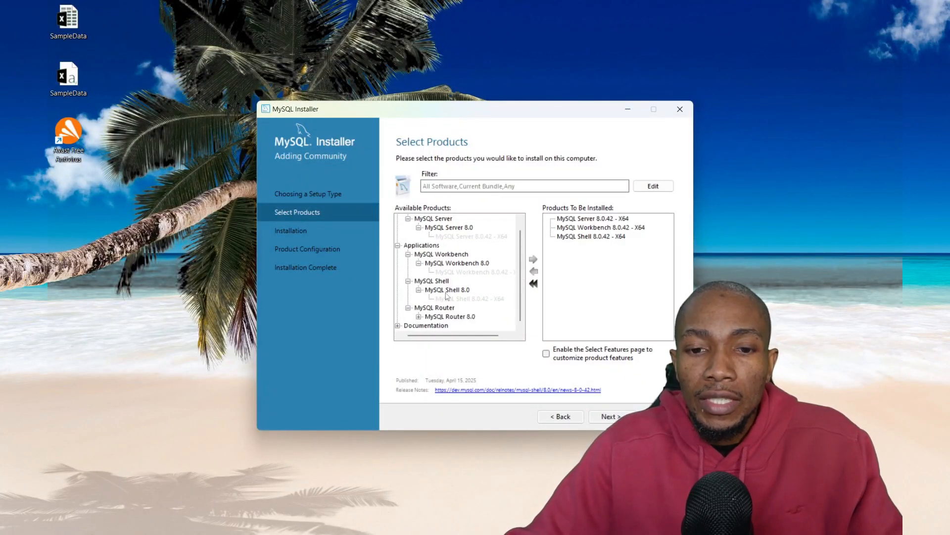
click(443, 316)
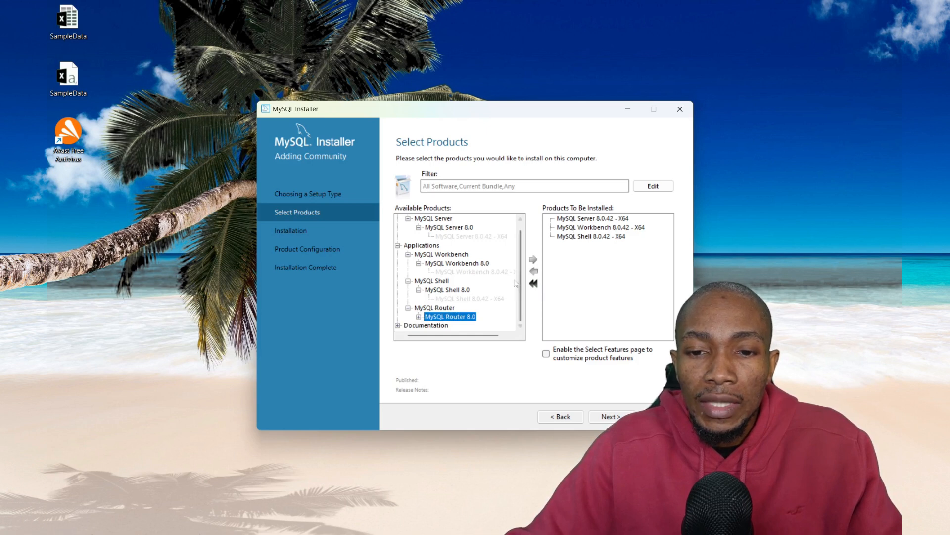
click(533, 260)
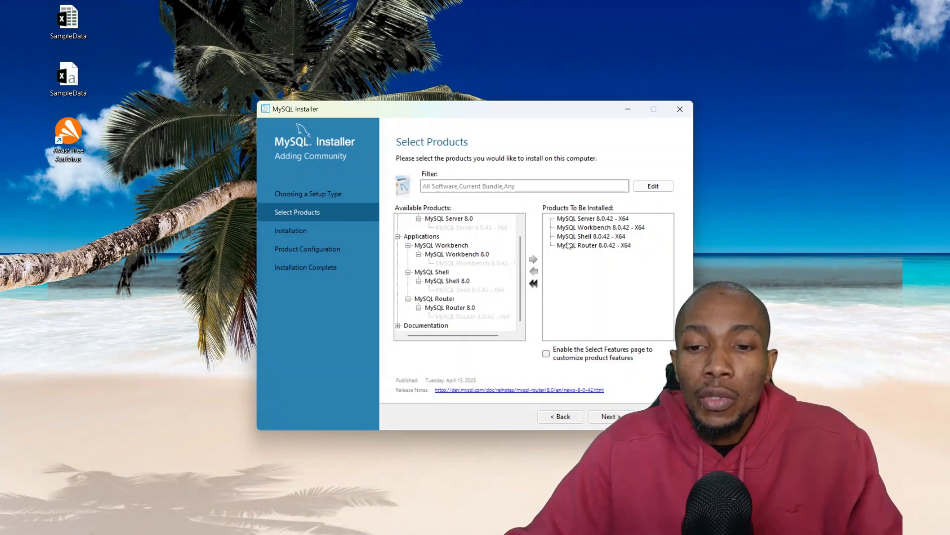
Run the installation of the selected MySQL products and continue to the product configuration stage
click(611, 416)
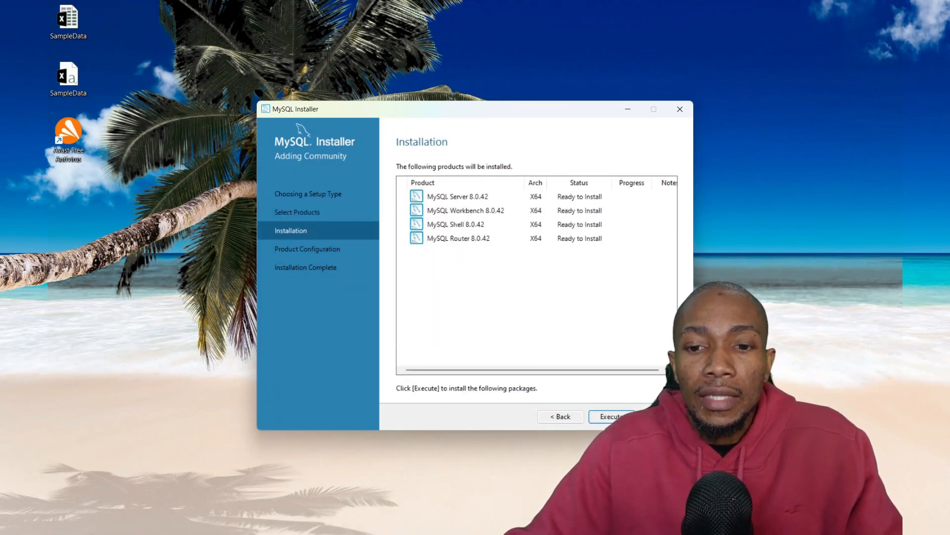
click(502, 357)
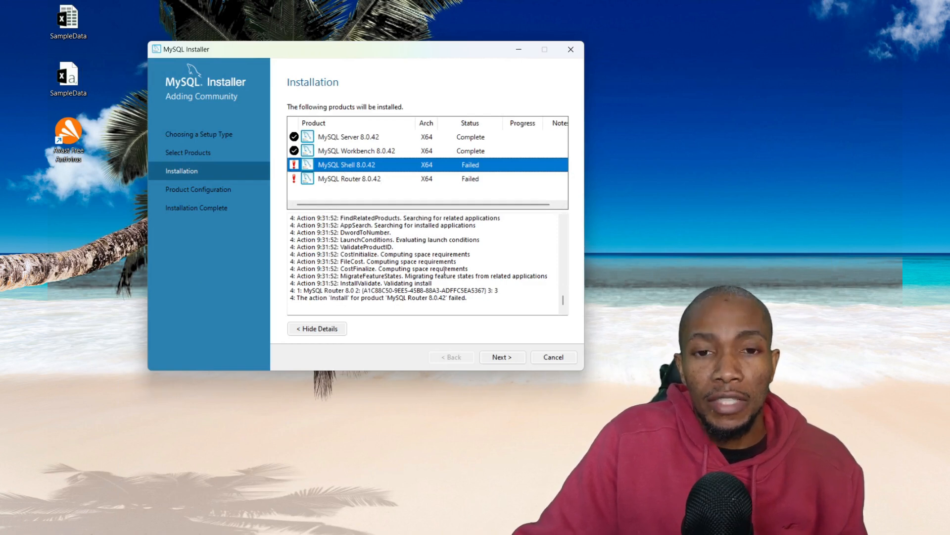
click(502, 357)
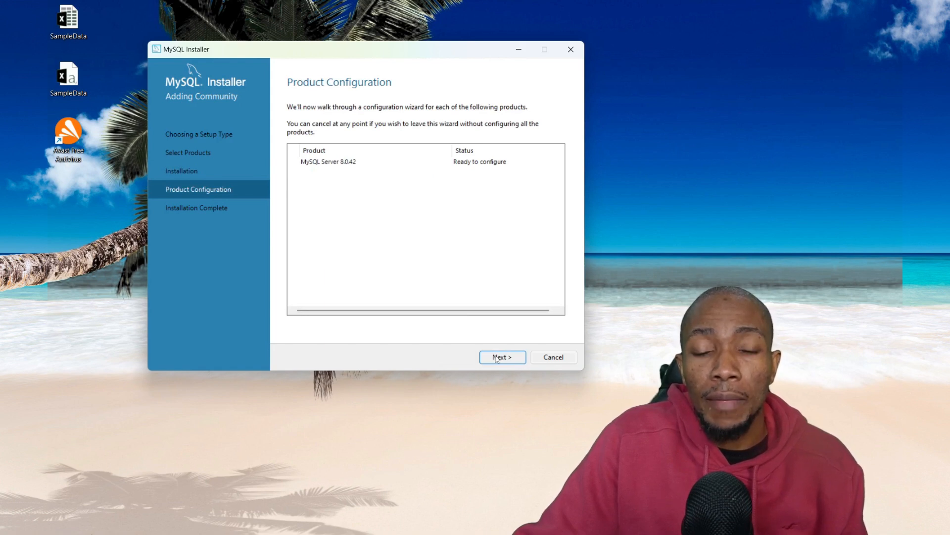
Configure MySQL Server with the Development Computer config type and the recommended strong password encryption for authentication
click(499, 360)
click(556, 135)
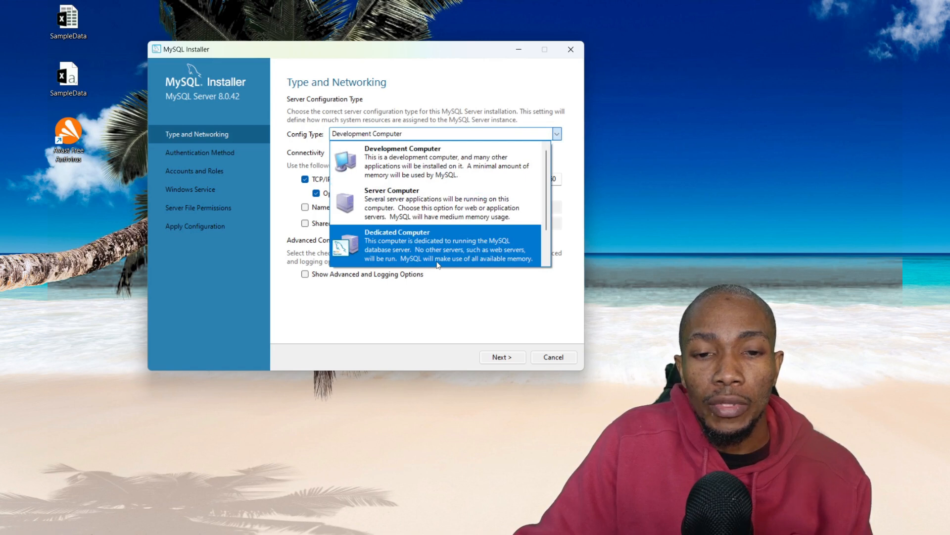
click(421, 164)
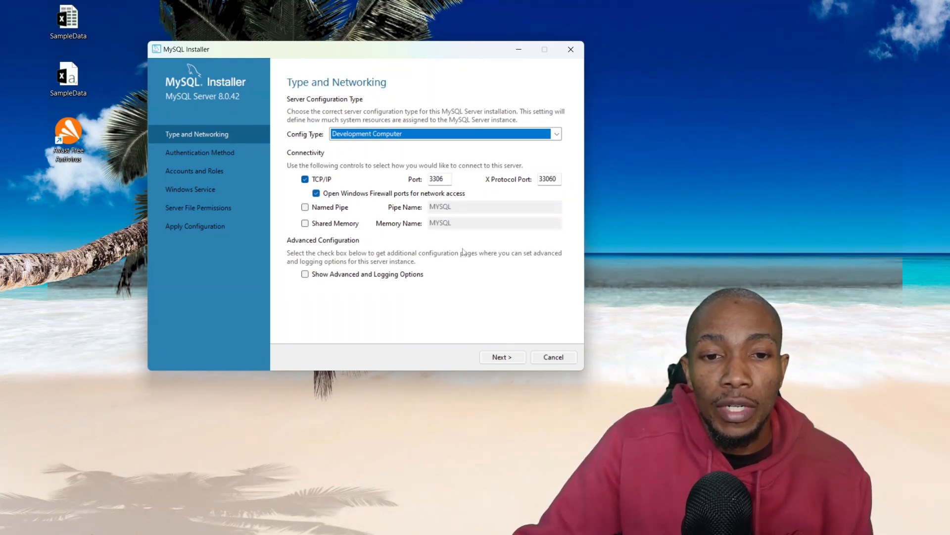
click(506, 361)
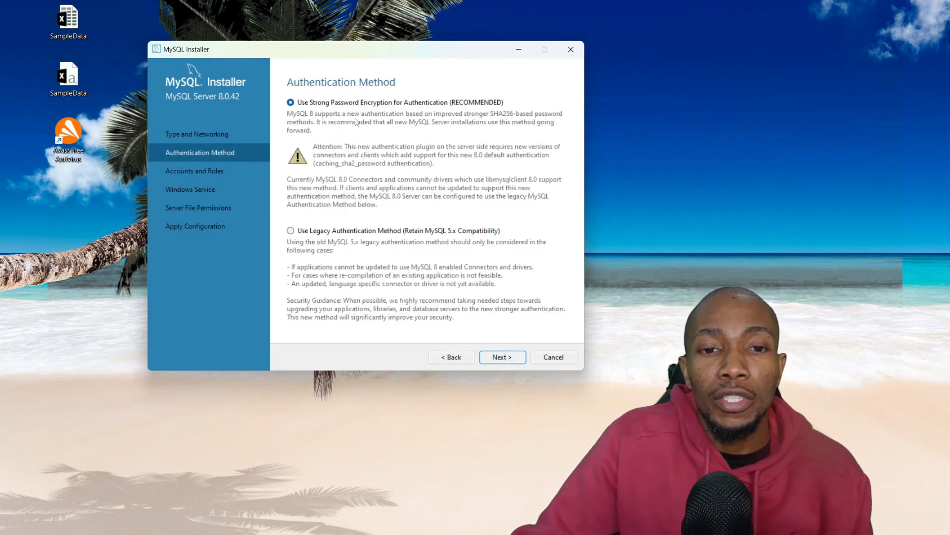
click(499, 361)
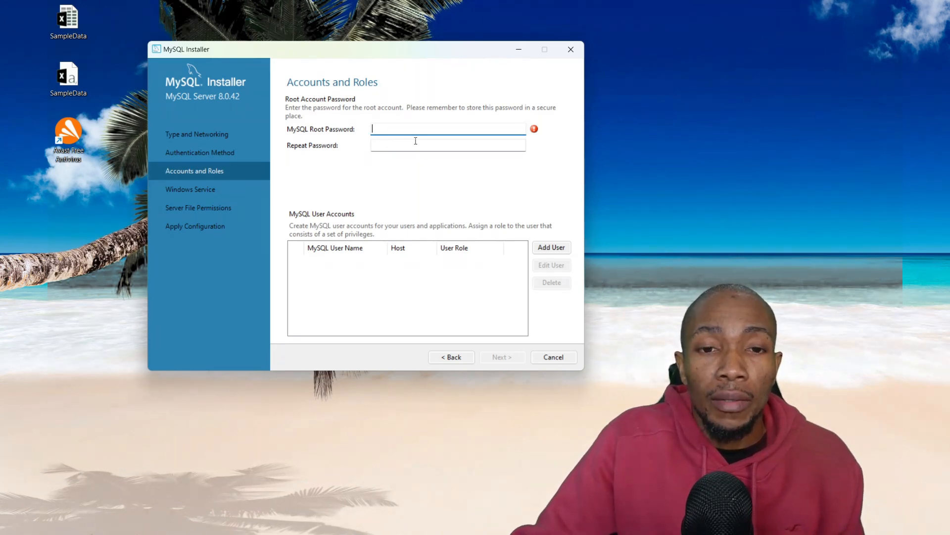
Enter the MySQL root account password and repeat it to confirm
text(****)
key(Tab)
text(****)
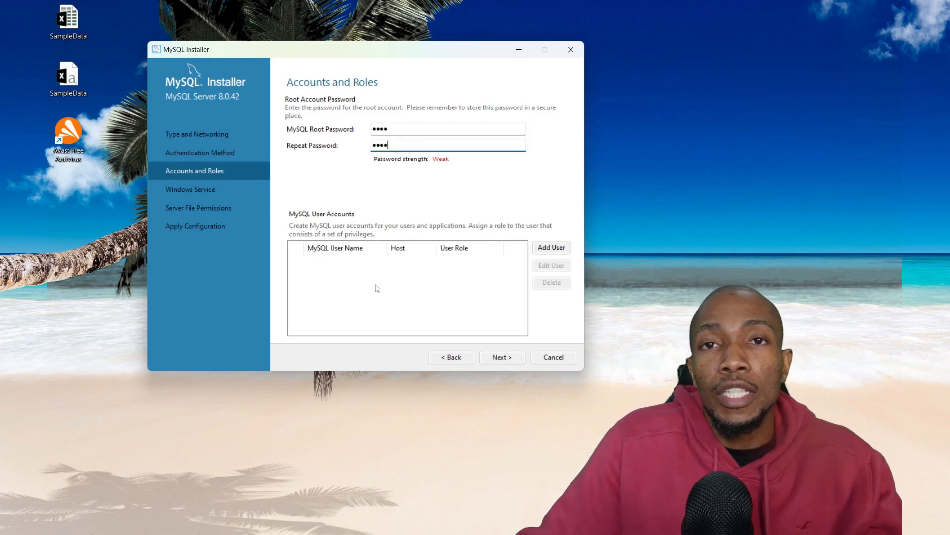
Examine the database roles offered for a new MySQL user account without adding a user
click(542, 247)
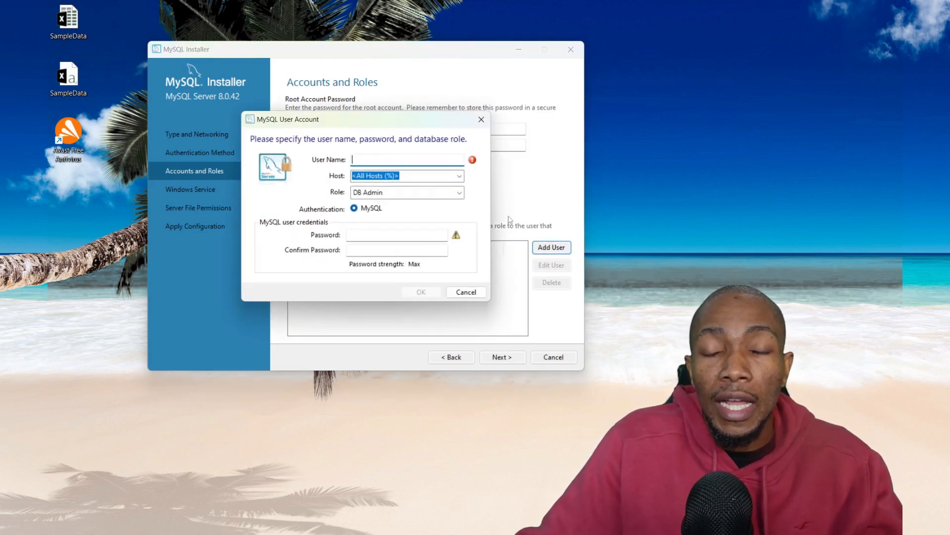
click(460, 193)
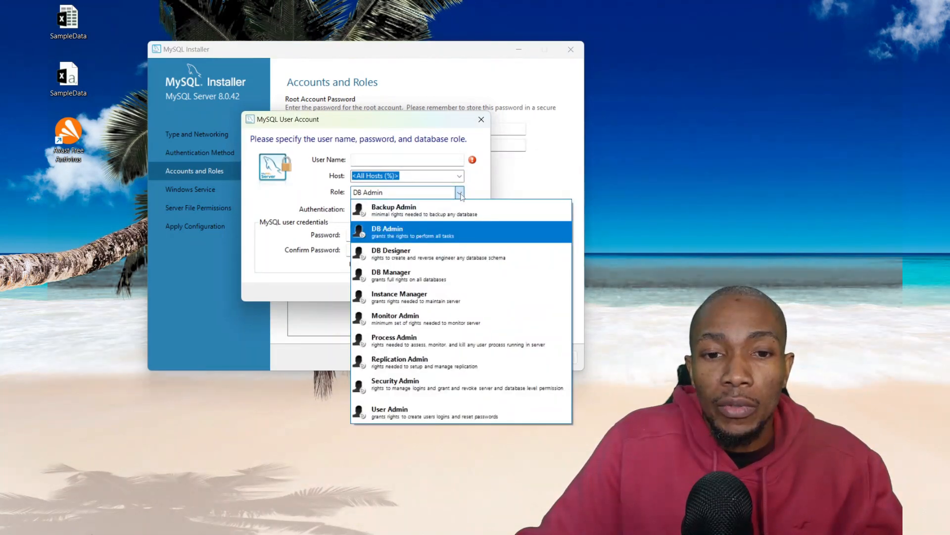
click(460, 193)
click(460, 193)
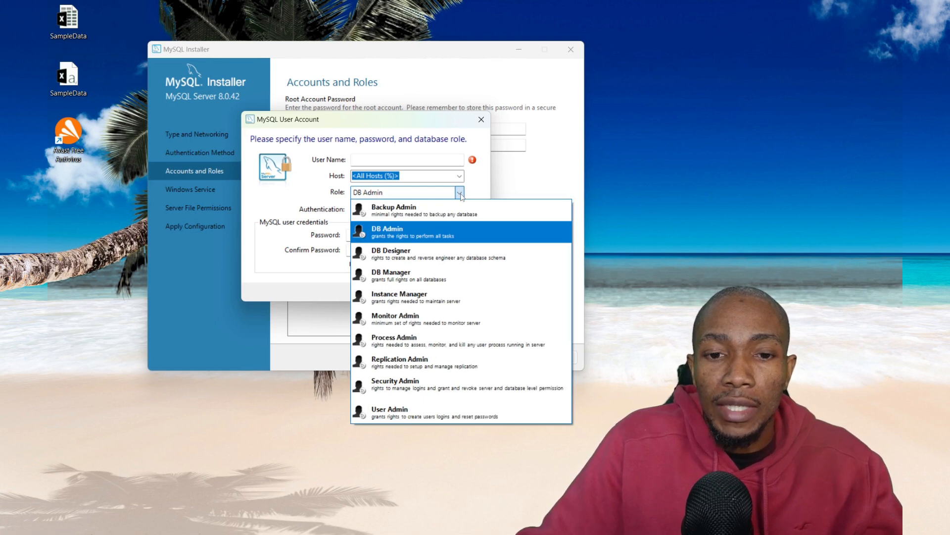
click(460, 193)
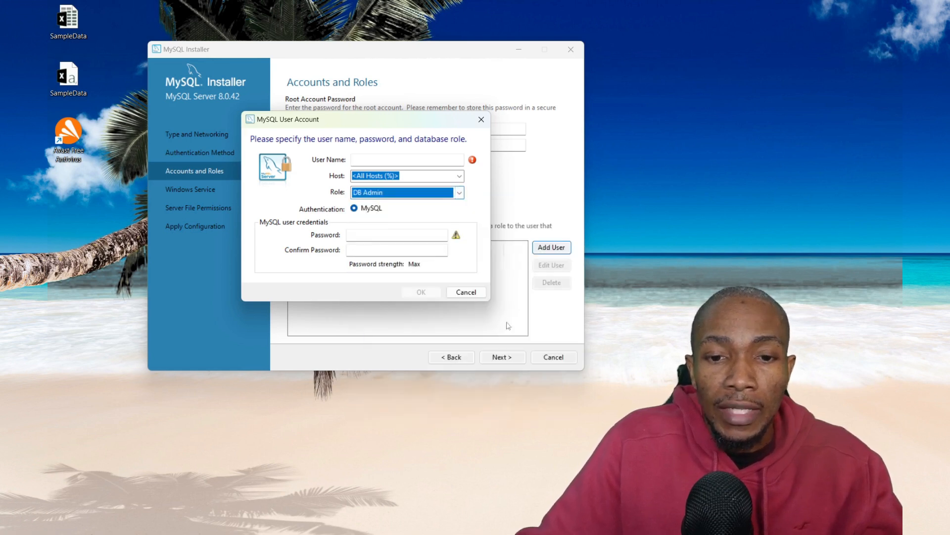
click(471, 295)
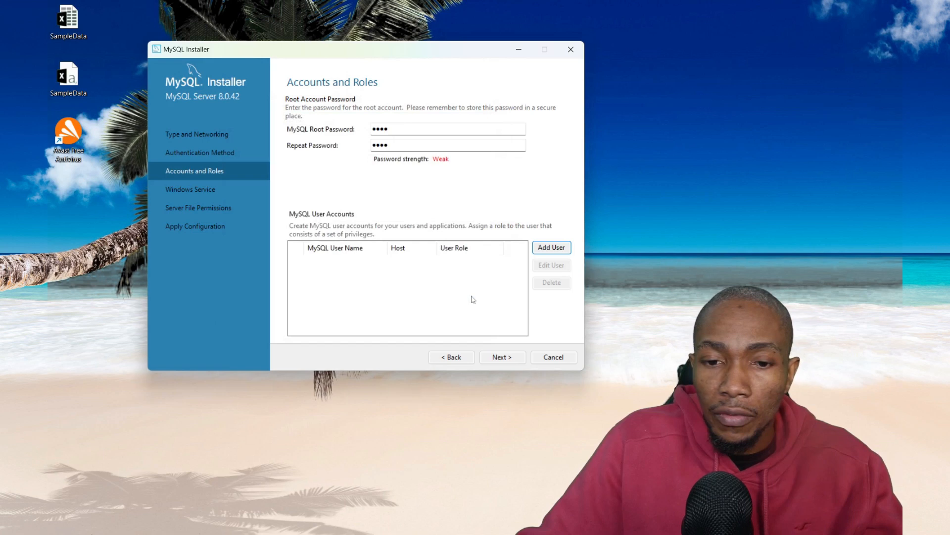
Keep MySQL80 as the Windows service name under the Standard System Account and disable starting the server at system startup
click(502, 357)
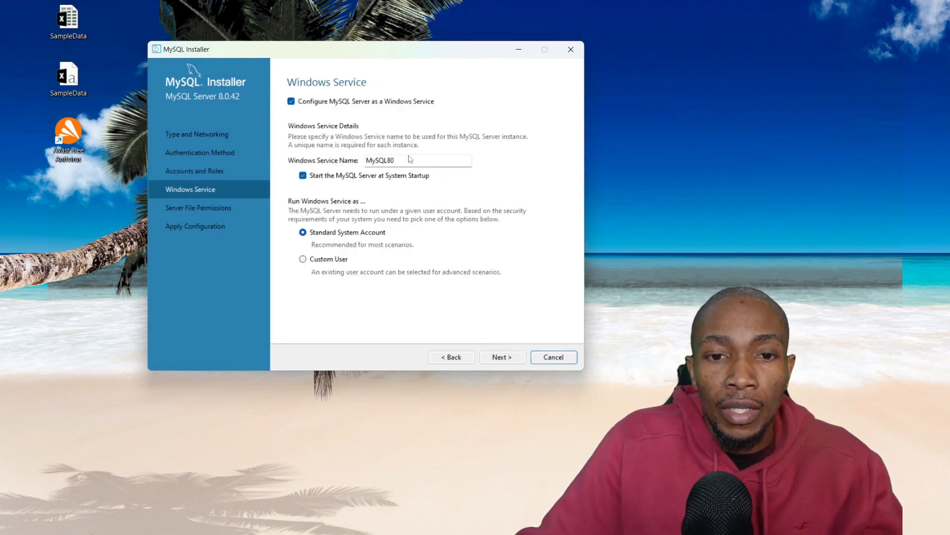
drag(398, 160, 366, 160)
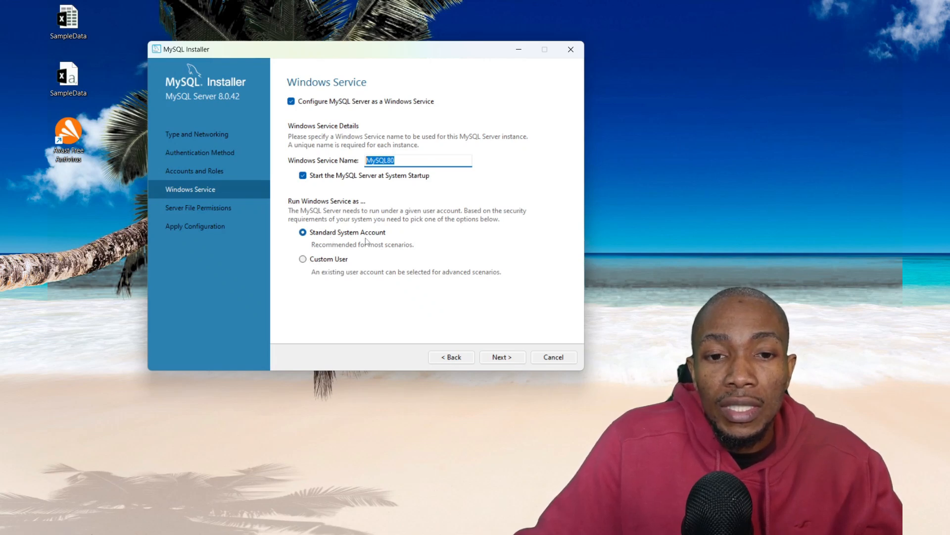
click(305, 177)
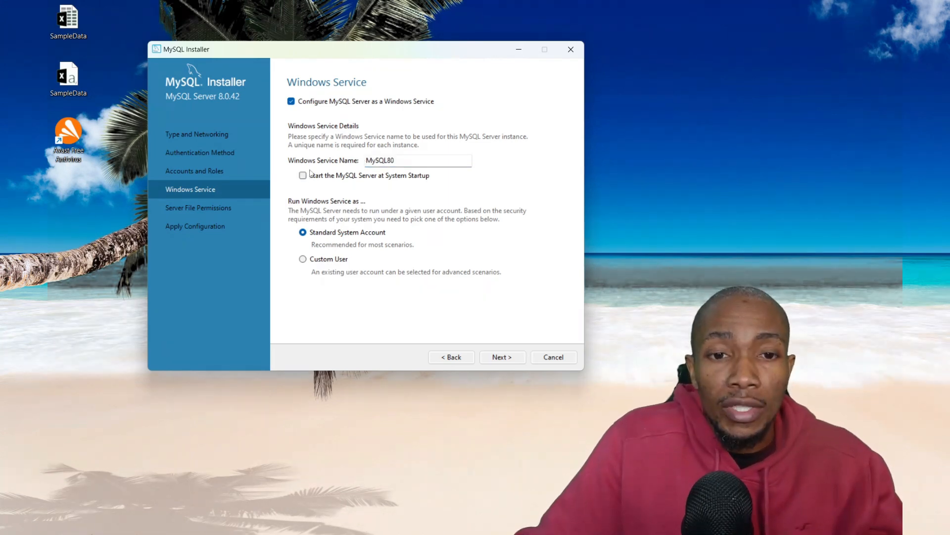
click(506, 355)
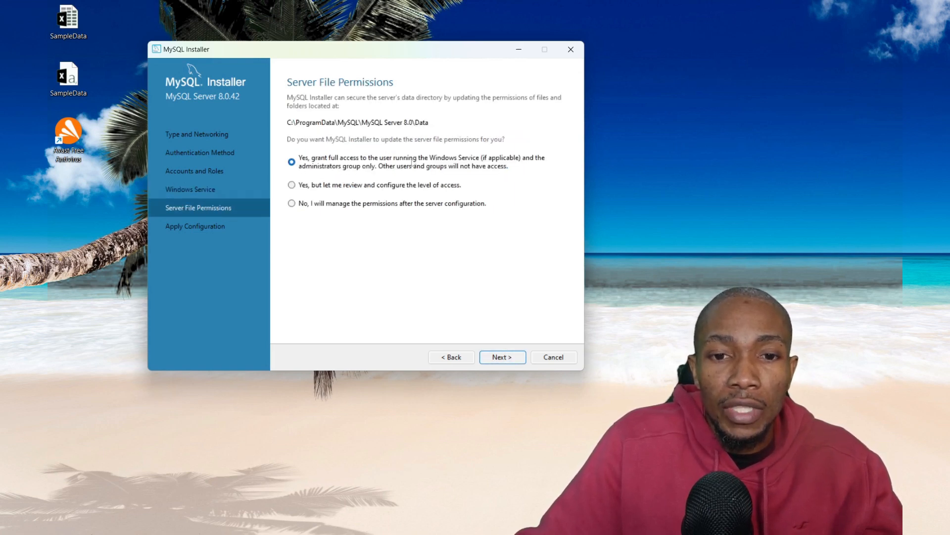
Accept the full-access server file permissions option, apply the MySQL Server configuration and finish its wizard
click(501, 358)
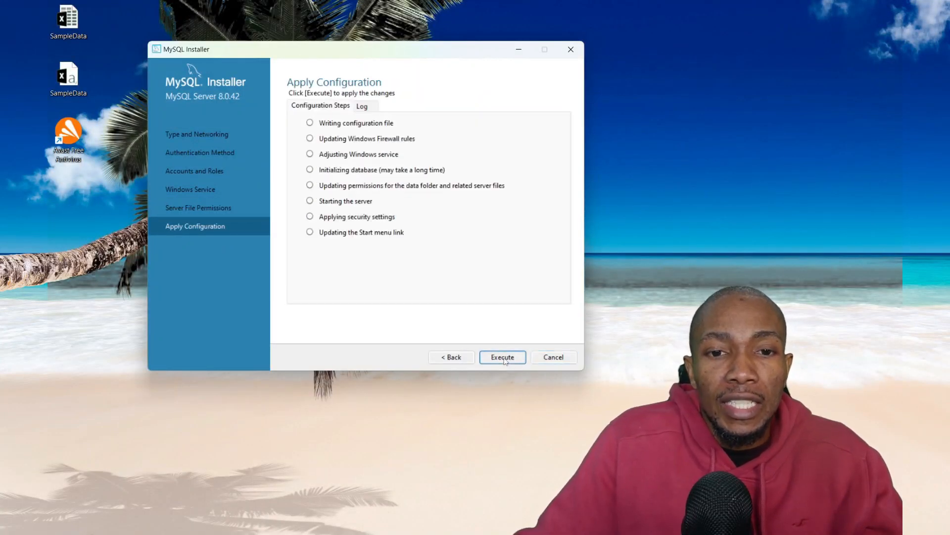
click(503, 359)
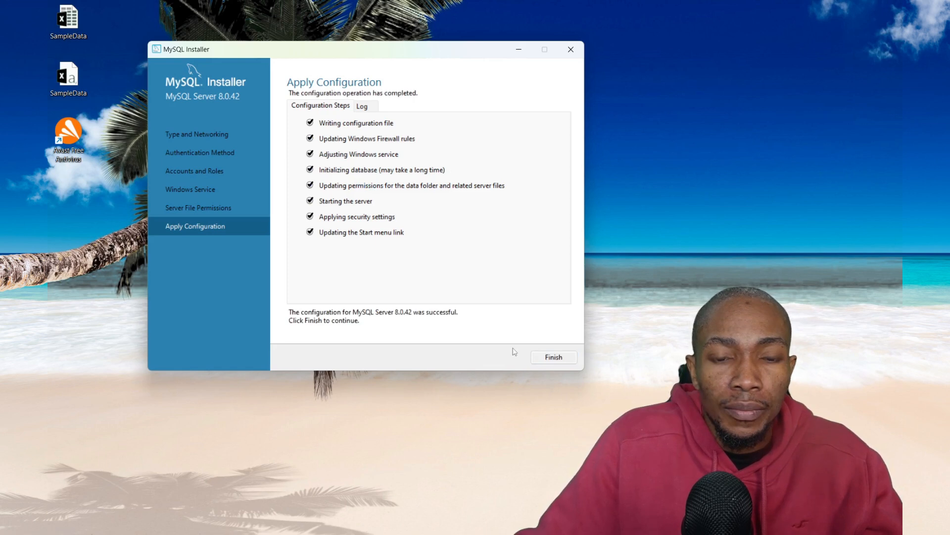
click(553, 358)
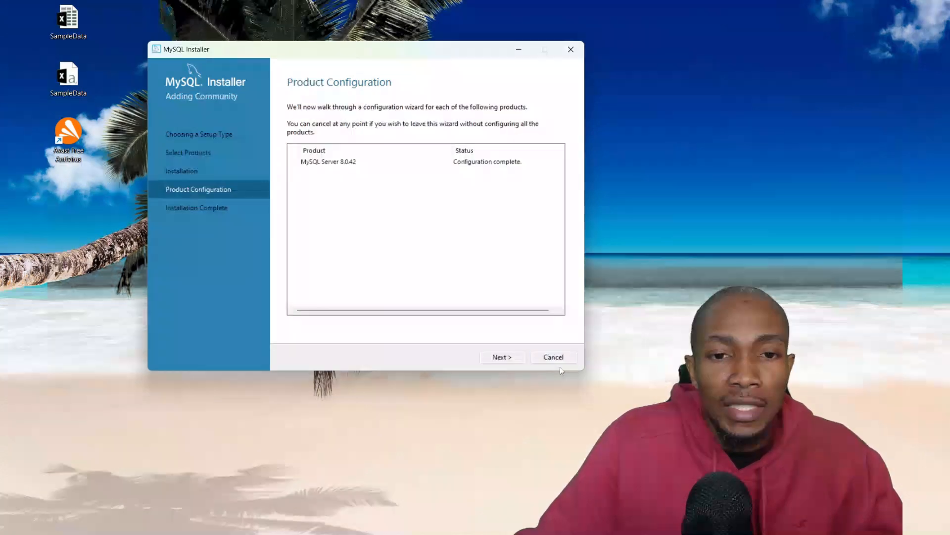
Complete the MySQL Installer with MySQL Workbench set to start after setup, and maximize the Workbench window
click(503, 358)
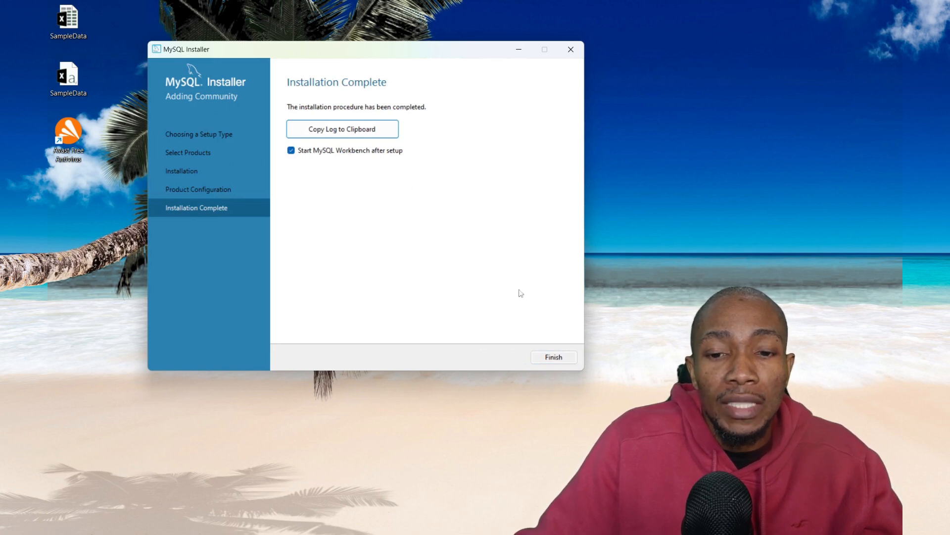
click(548, 357)
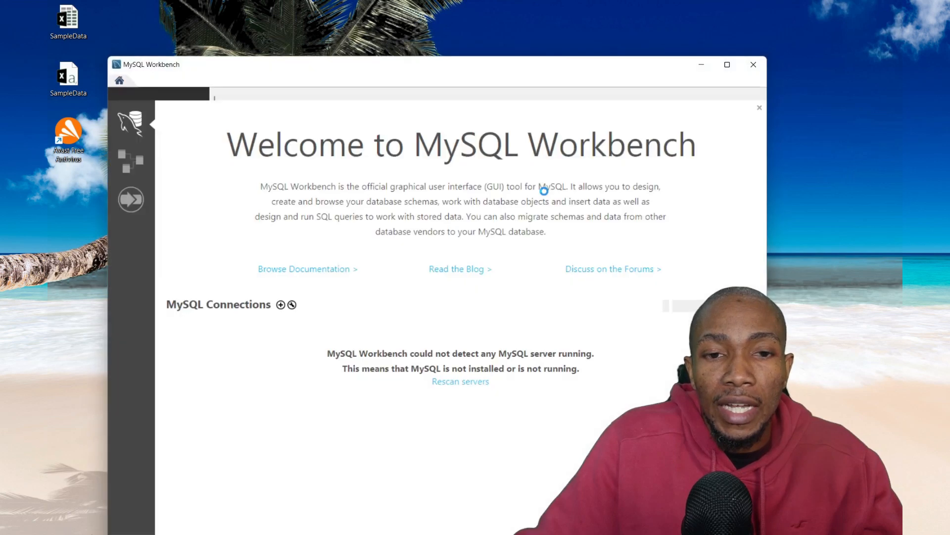
click(727, 65)
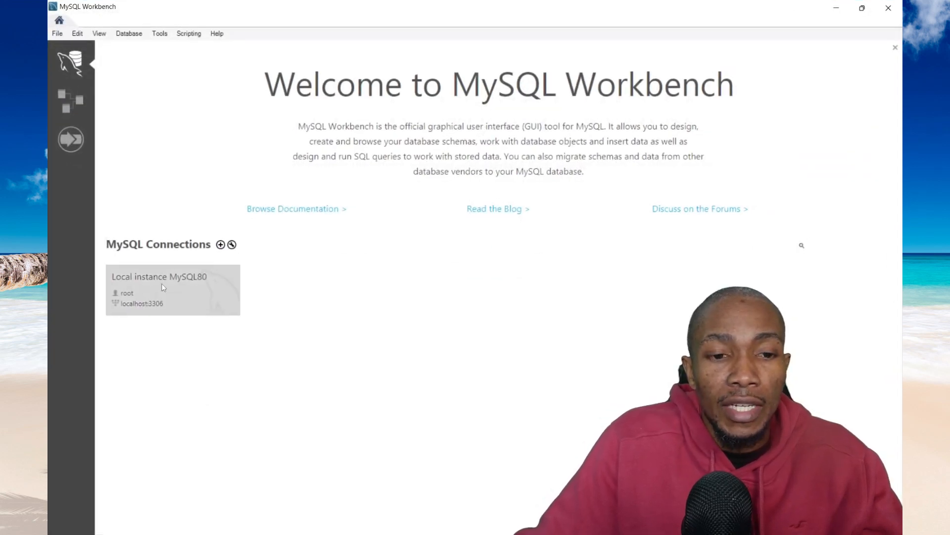
Begin a new MySQL connection named Demo, keeping the Standard (TCP/IP) method and hostname 127.0.0.1
click(221, 244)
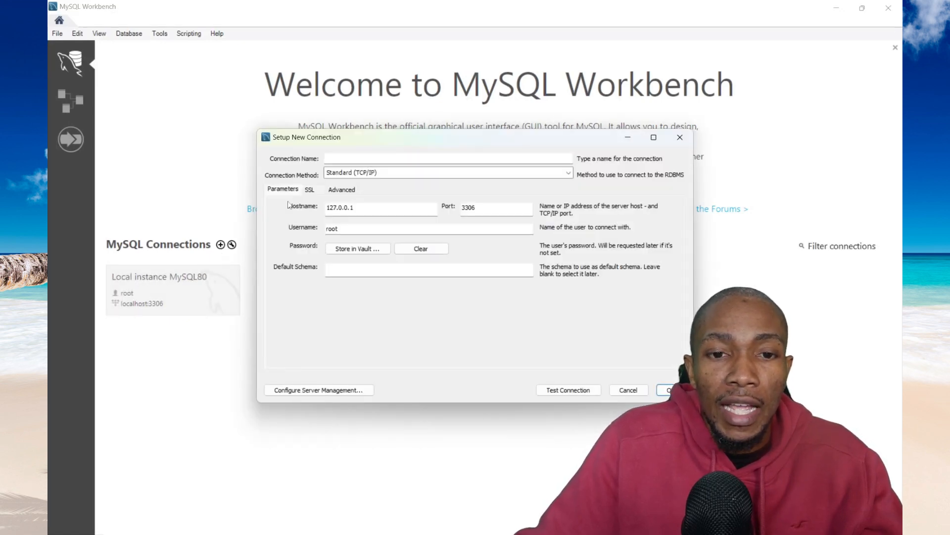
click(341, 157)
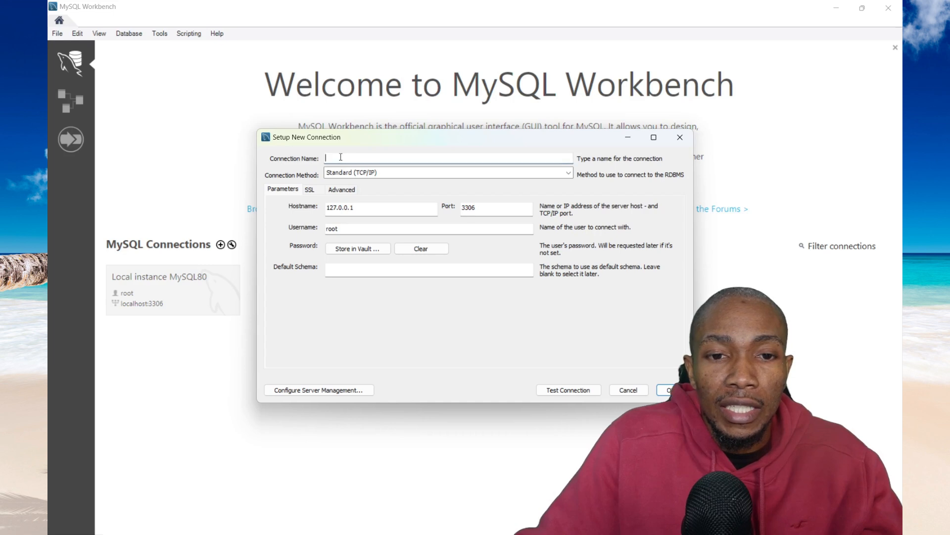
text(Demo)
click(344, 208)
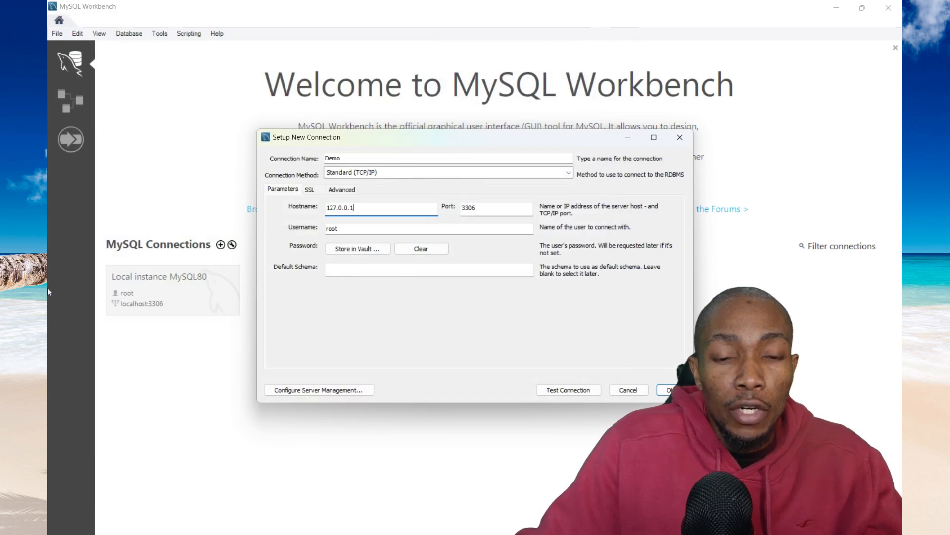
Look up the computer's device name in the Windows system settings, then return to the Workbench connection setup
click(64, 521)
text(sy)
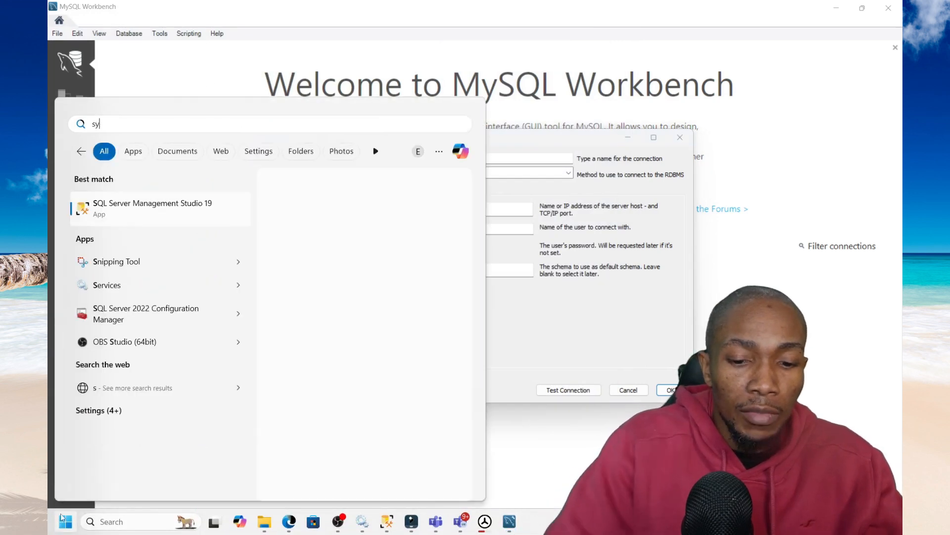
text(stem)
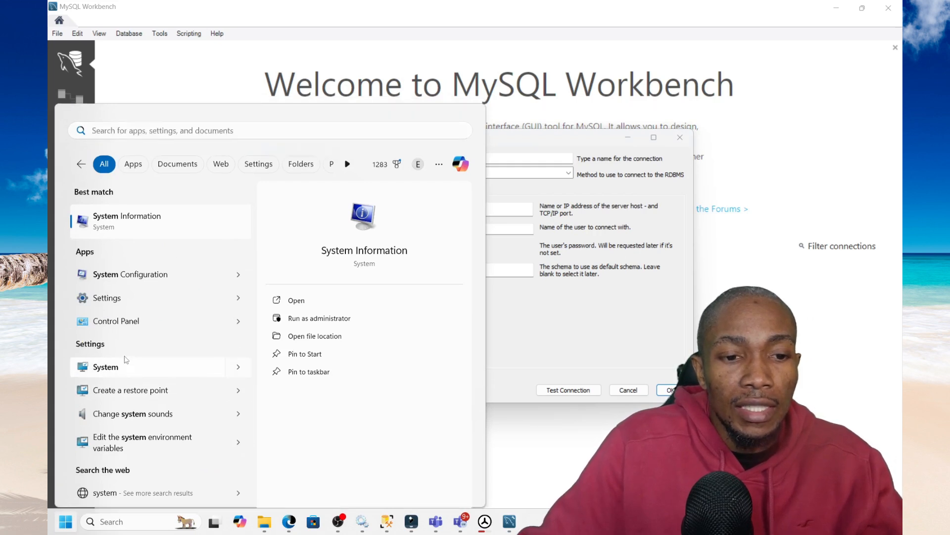
click(125, 359)
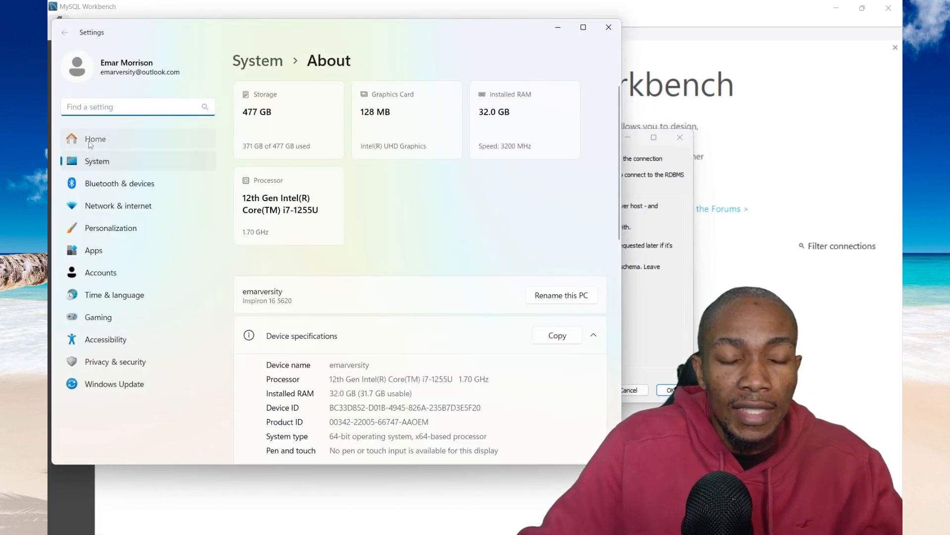
click(90, 141)
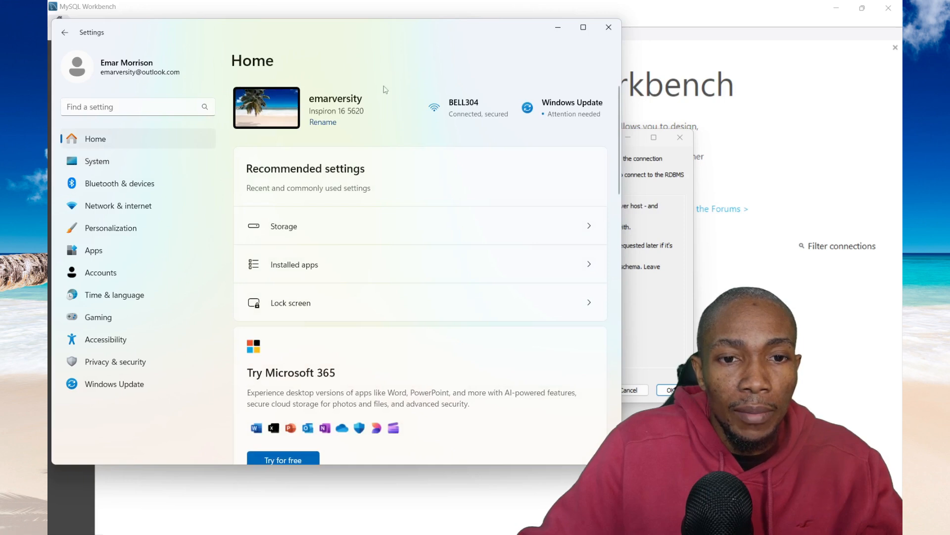
click(558, 27)
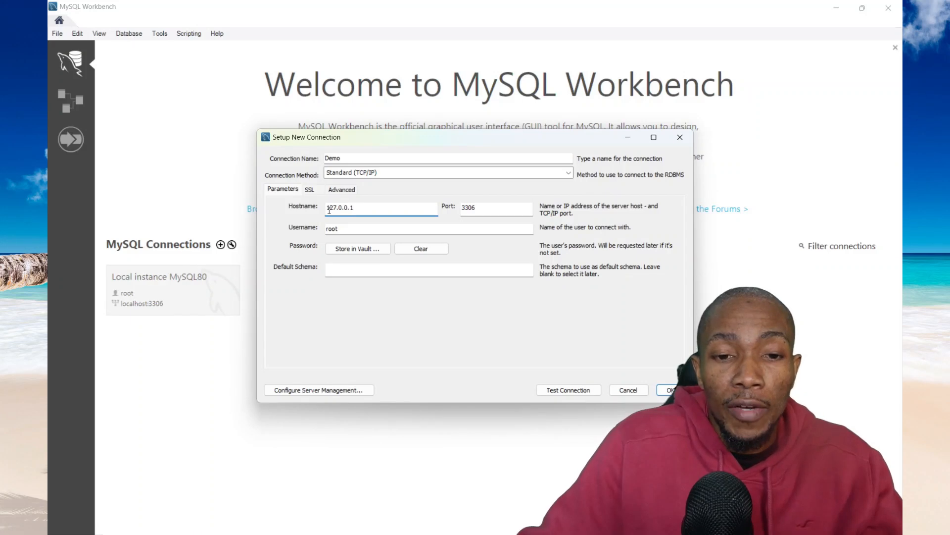
Keep root as the connection's username and store the root account password in the vault
double_click(332, 228)
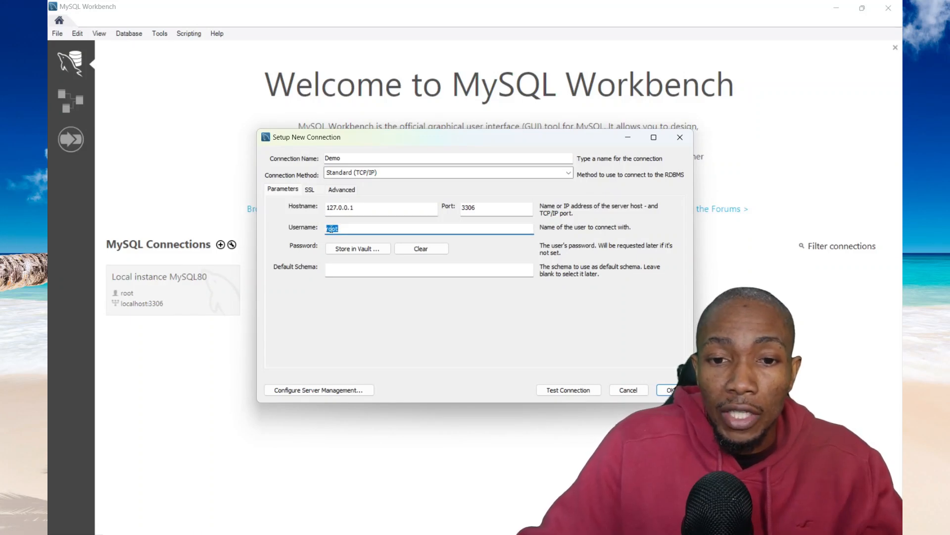
click(357, 249)
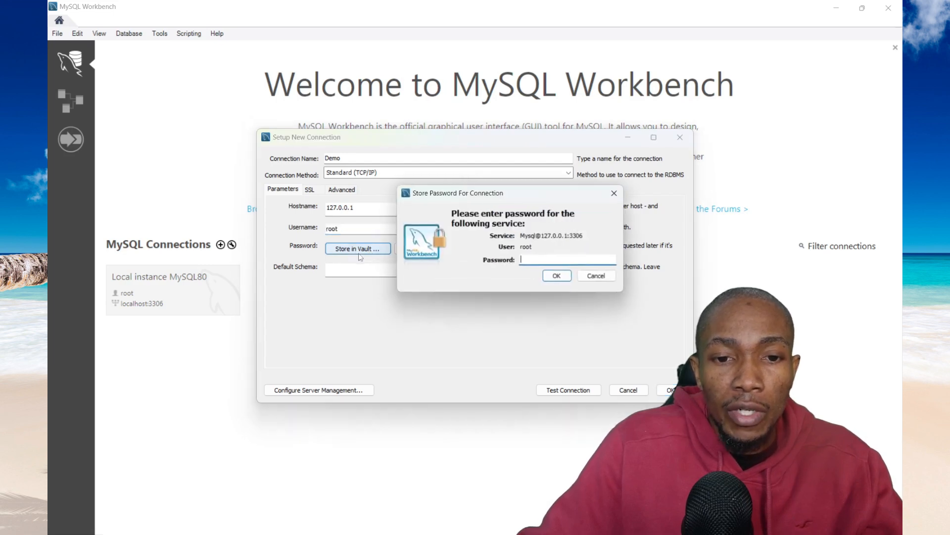
text(****)
click(560, 278)
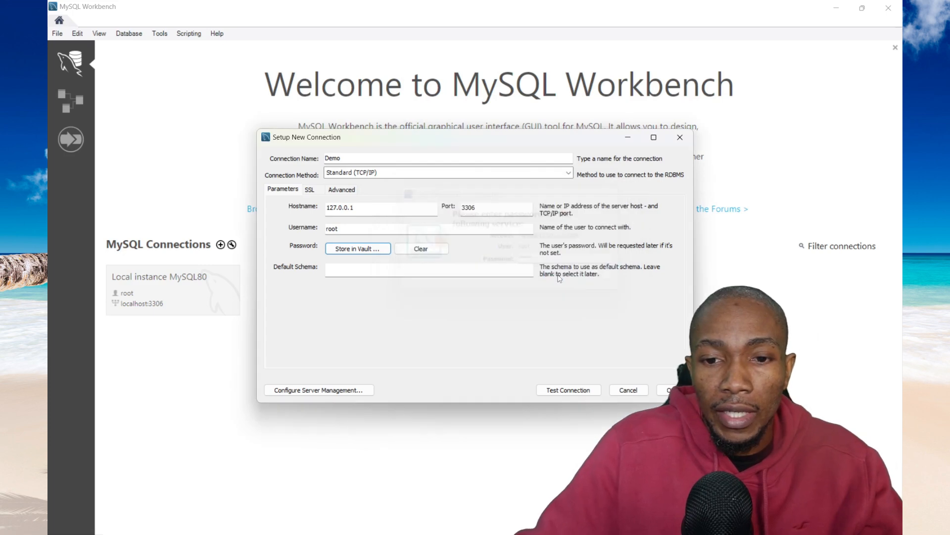
Test the Demo connection and save it to the MySQL connections
click(579, 391)
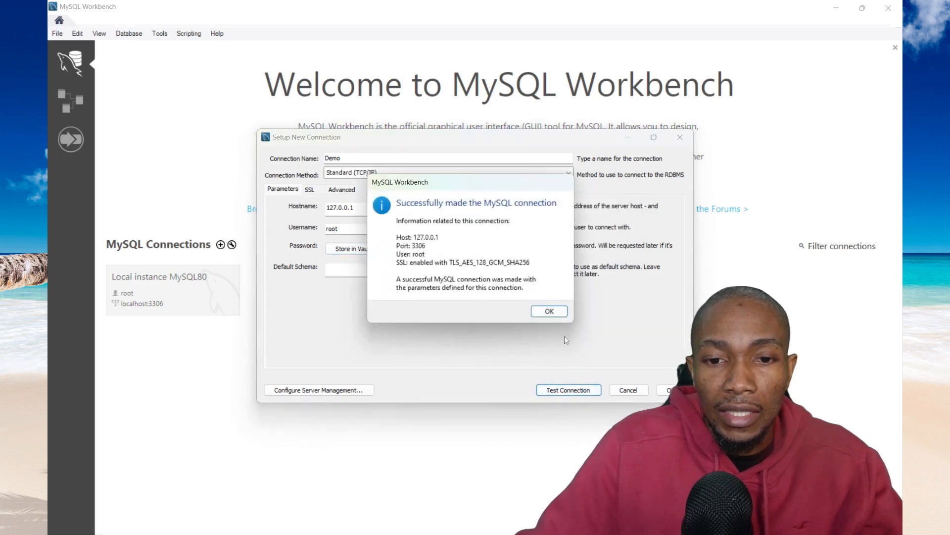
click(550, 312)
click(669, 390)
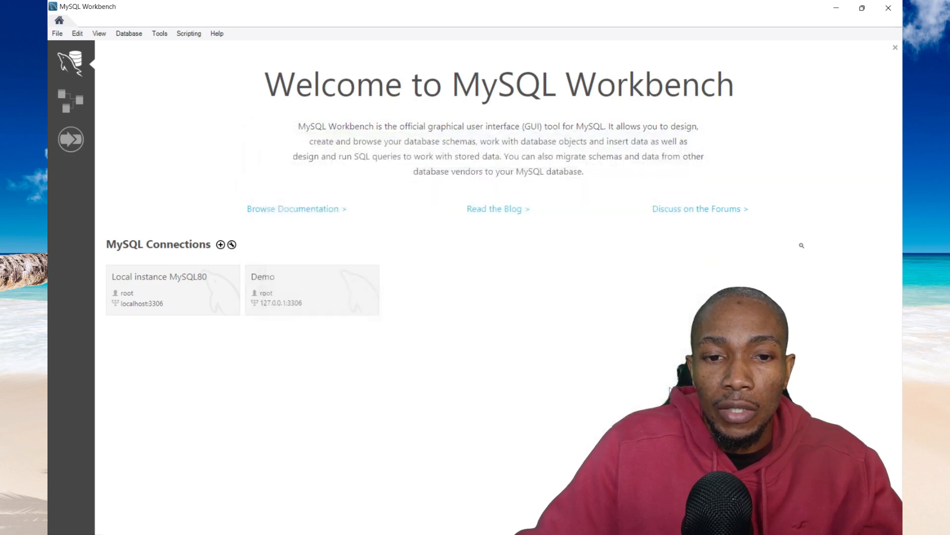
Open the Demo connection, create a schema named Demo with default charset and collation, and apply it to the server
click(289, 282)
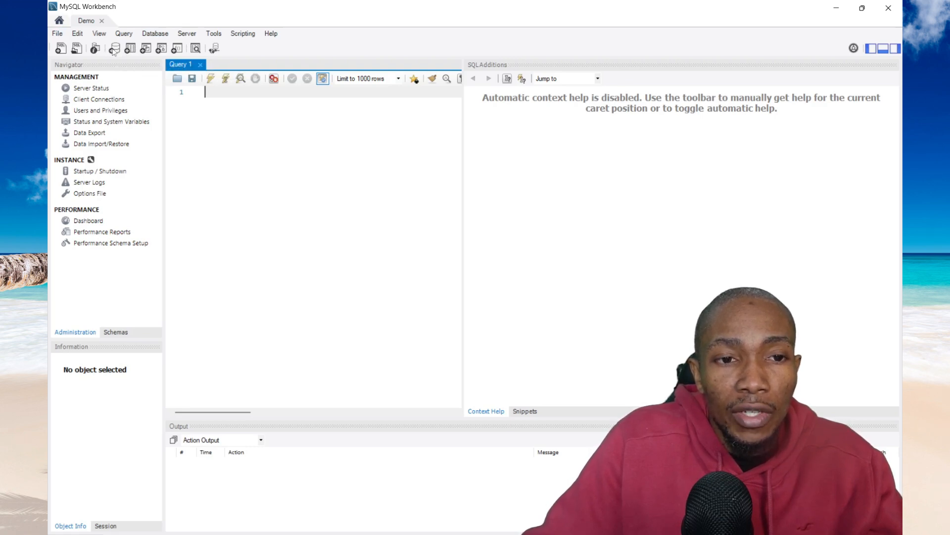
click(115, 49)
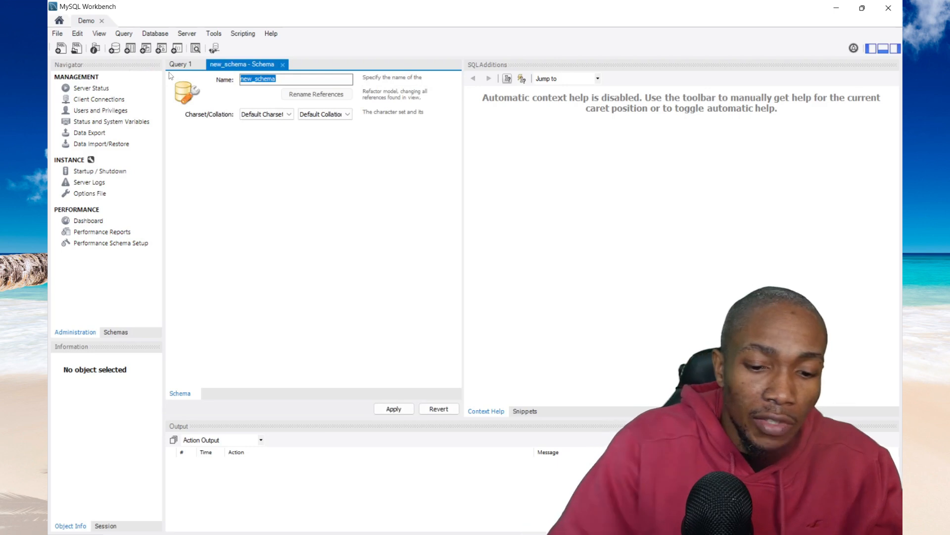
text(Demo)
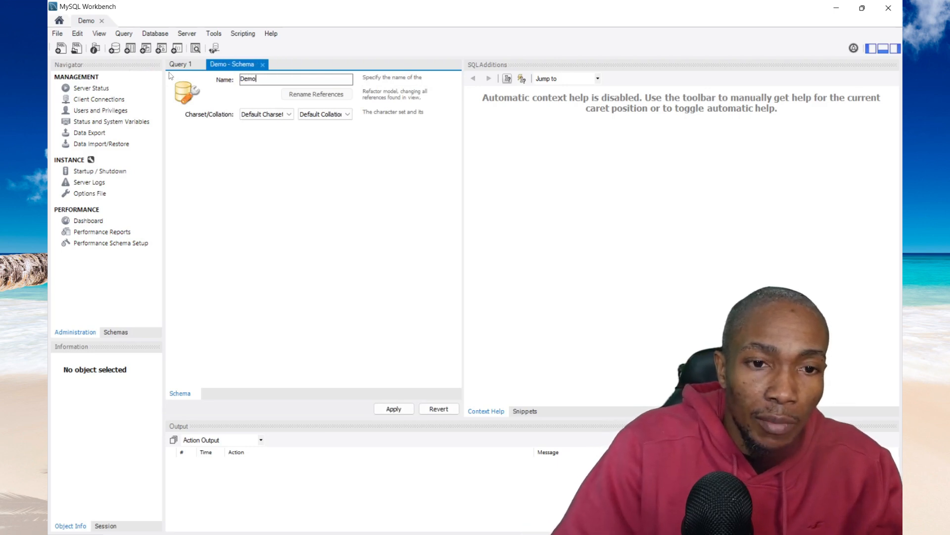
click(395, 410)
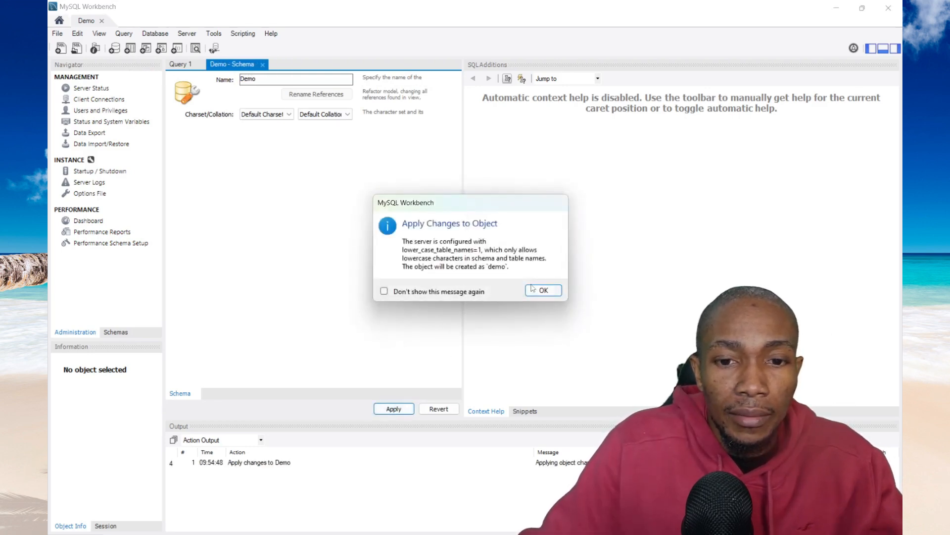
click(537, 287)
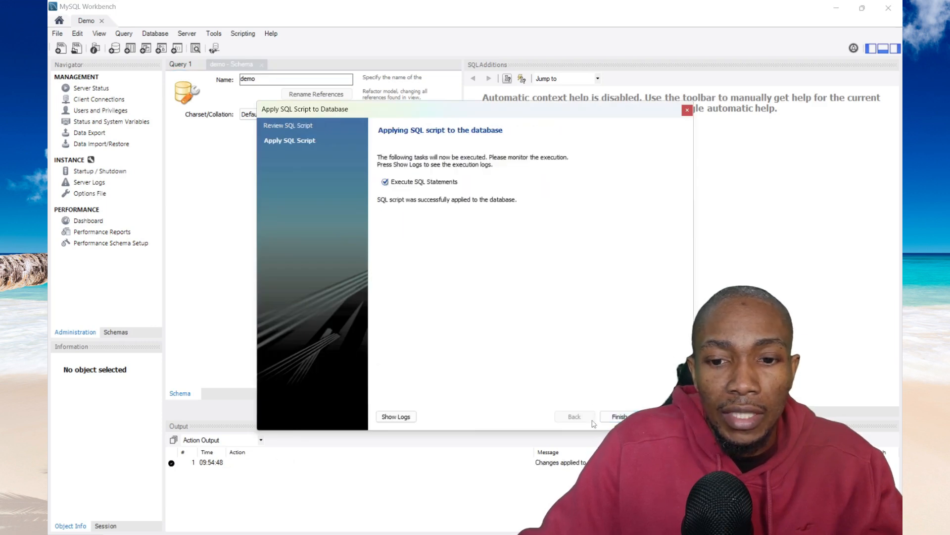
click(617, 417)
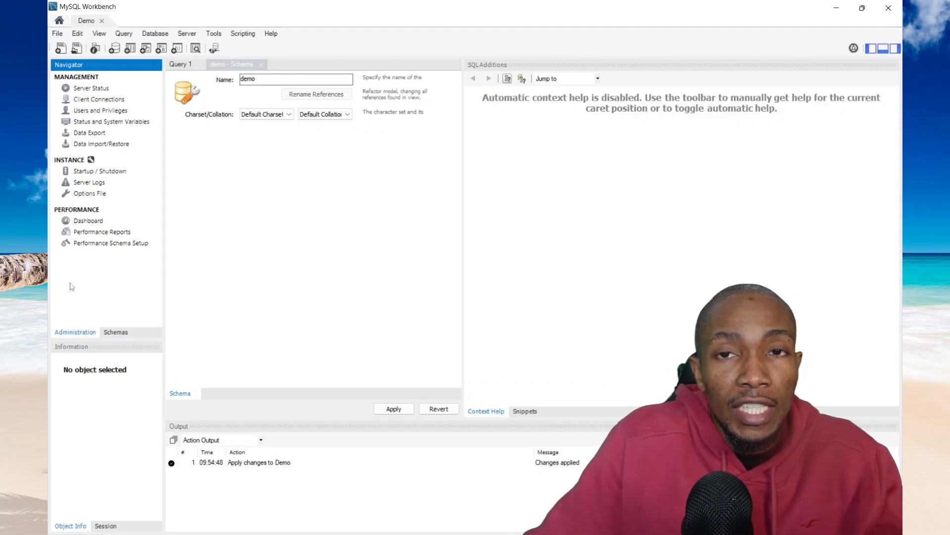
Expand the demo schema in the schema list and start a new table in it
click(115, 333)
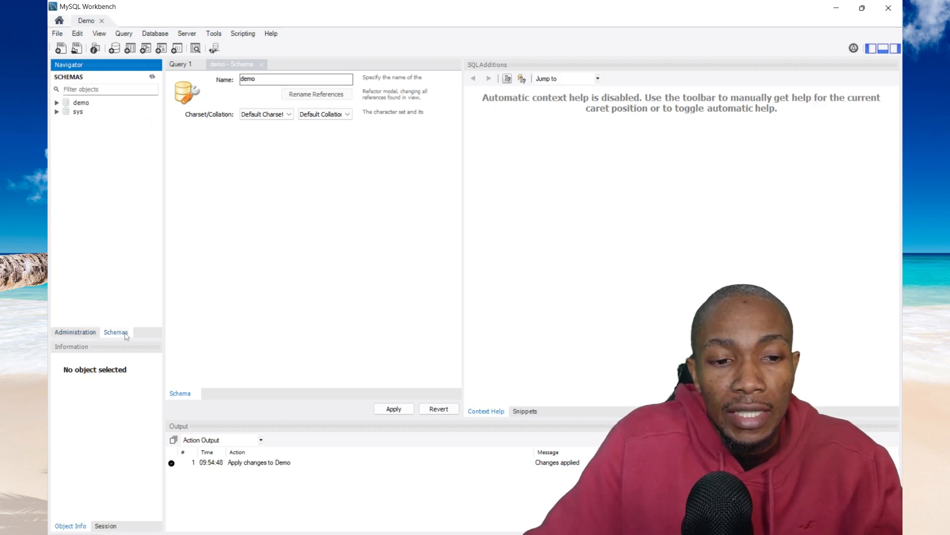
click(57, 102)
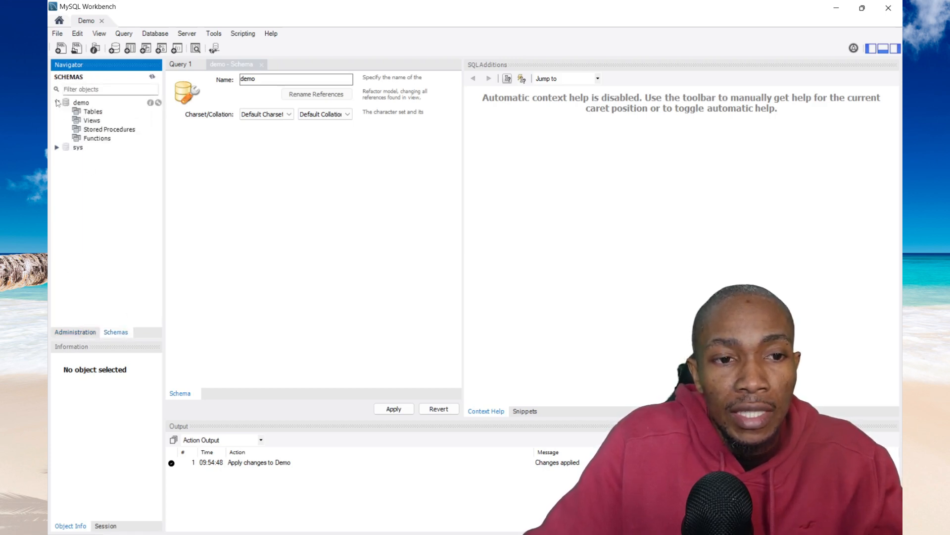
right_click(87, 112)
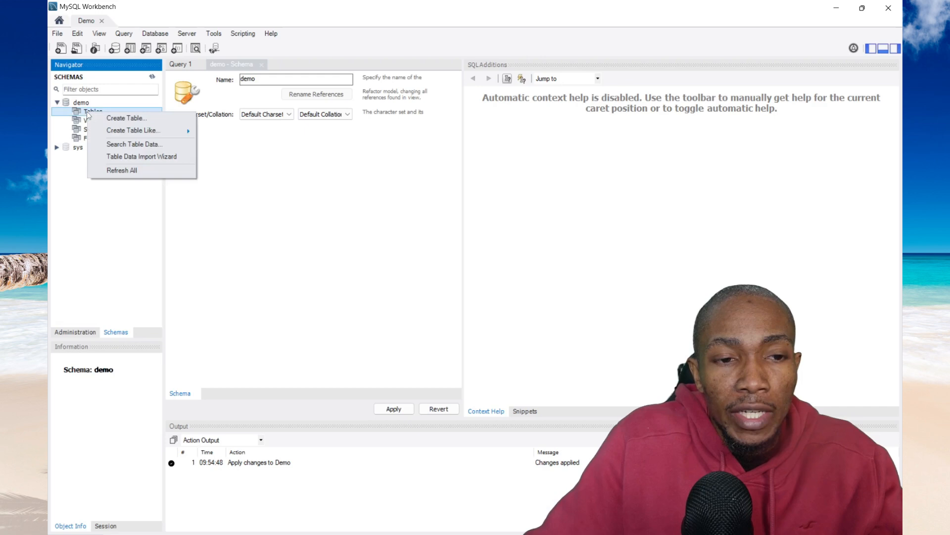
click(124, 119)
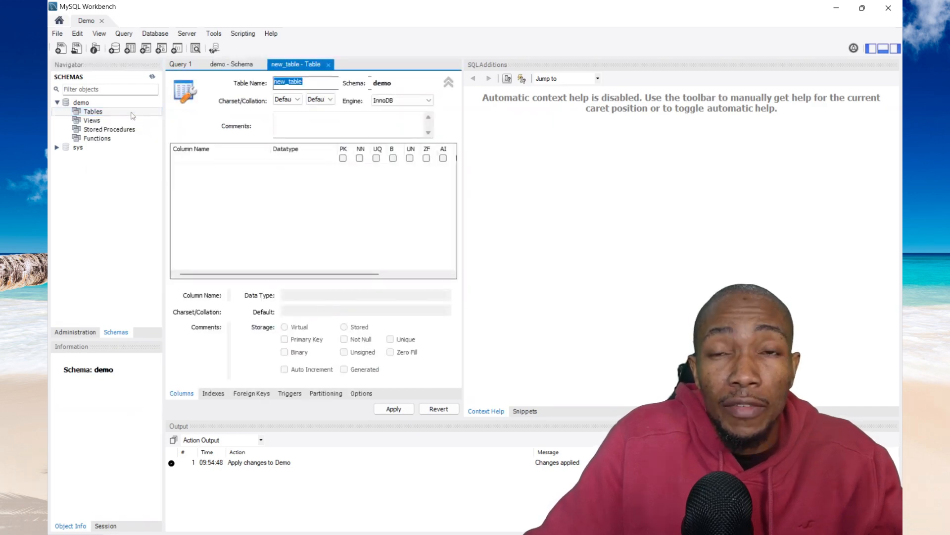